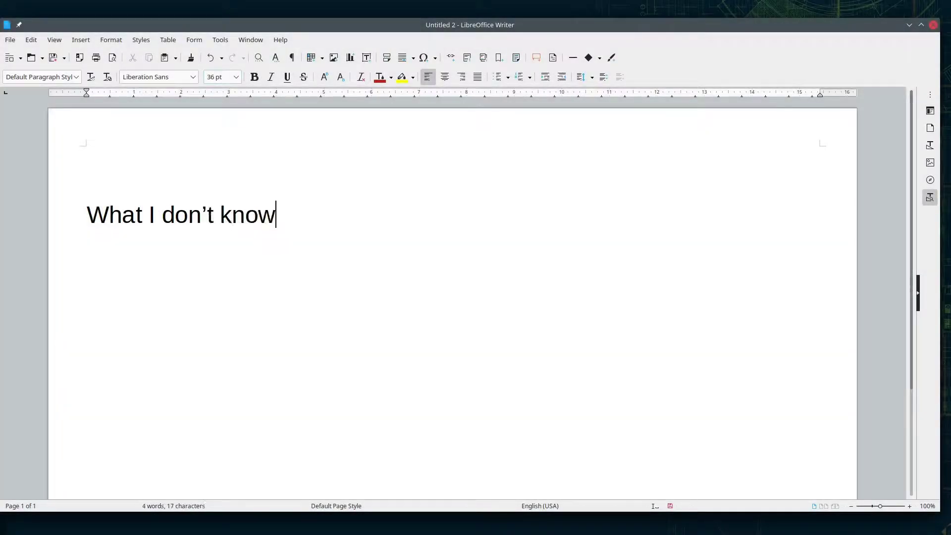
Step: Type the note line, then list 'Max voltage used 32 volts.', 'Max current needed 60 amps.', 'Max power supply 600 watts.' on separate lines
text(now = ∞)
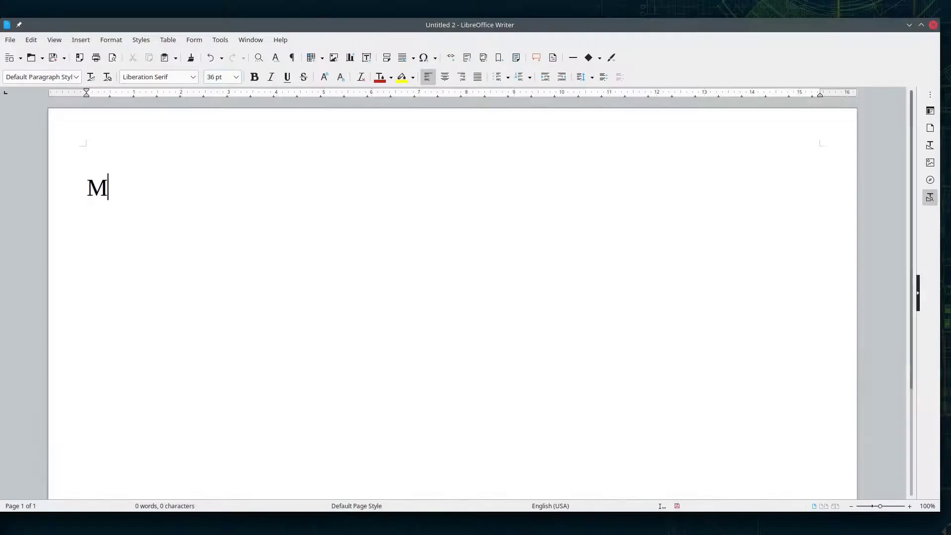
text(ax voltage used 32 volts.)
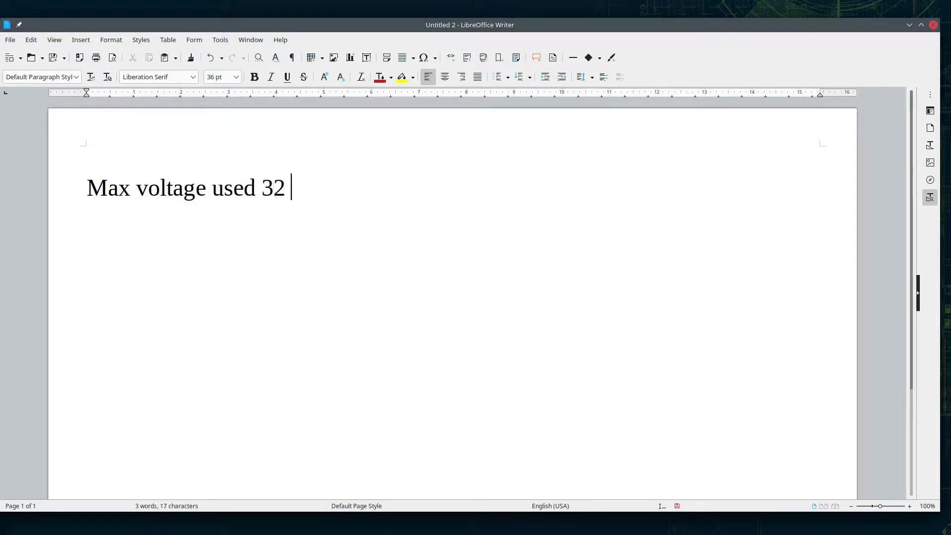
key(Return)
text(Max curr)
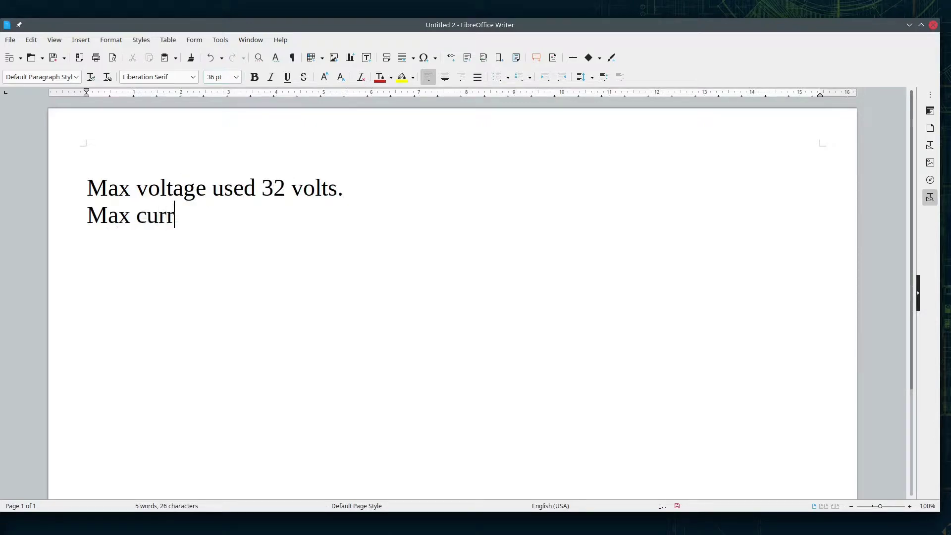
text(ent needed 60 amps.)
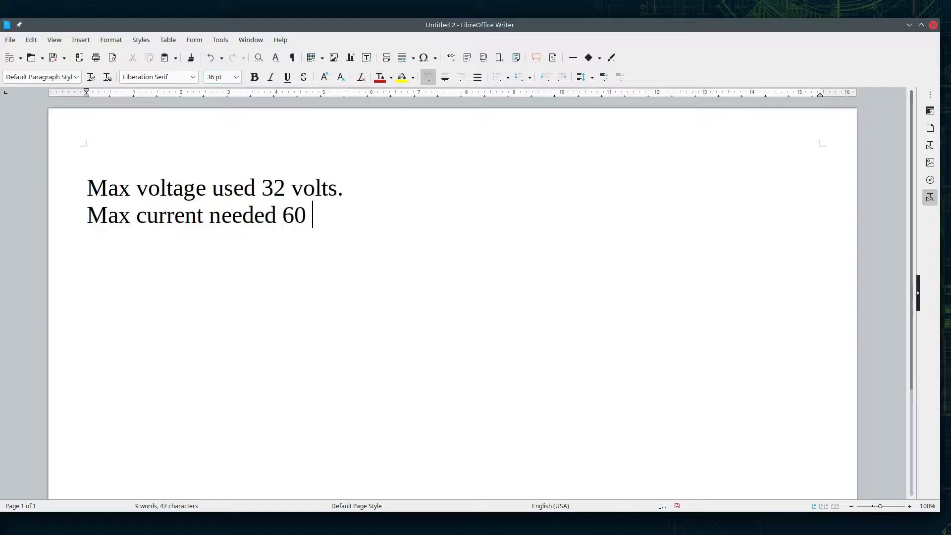
key(Return)
text(Max power )
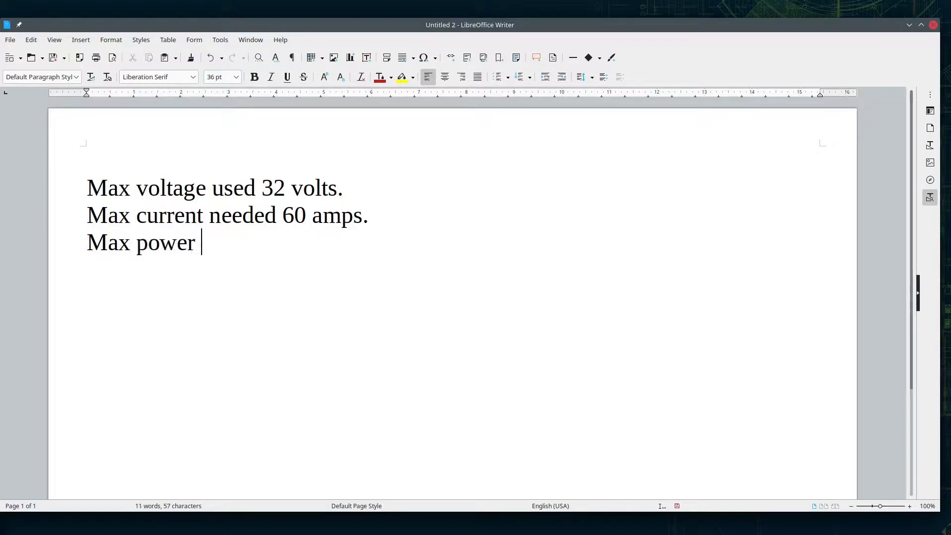
text(supply 600 watts.)
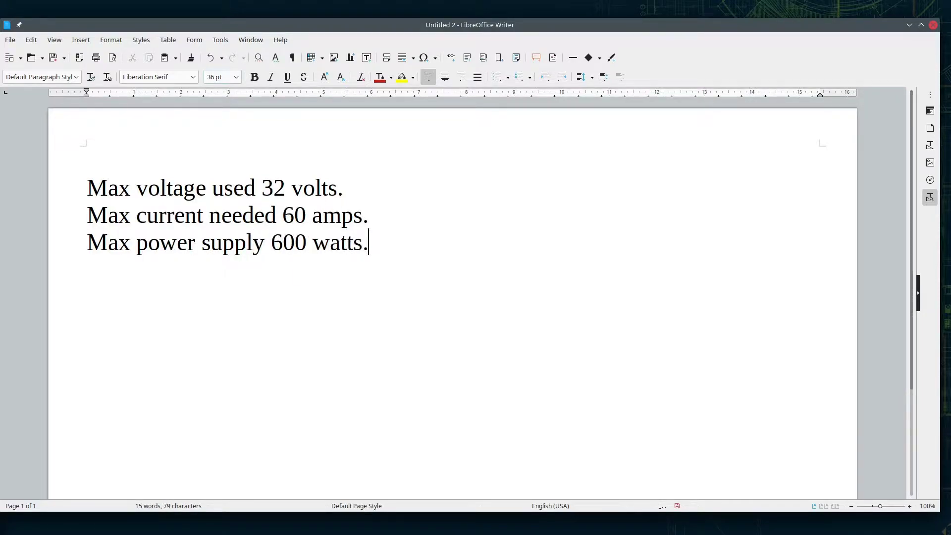
key(Return)
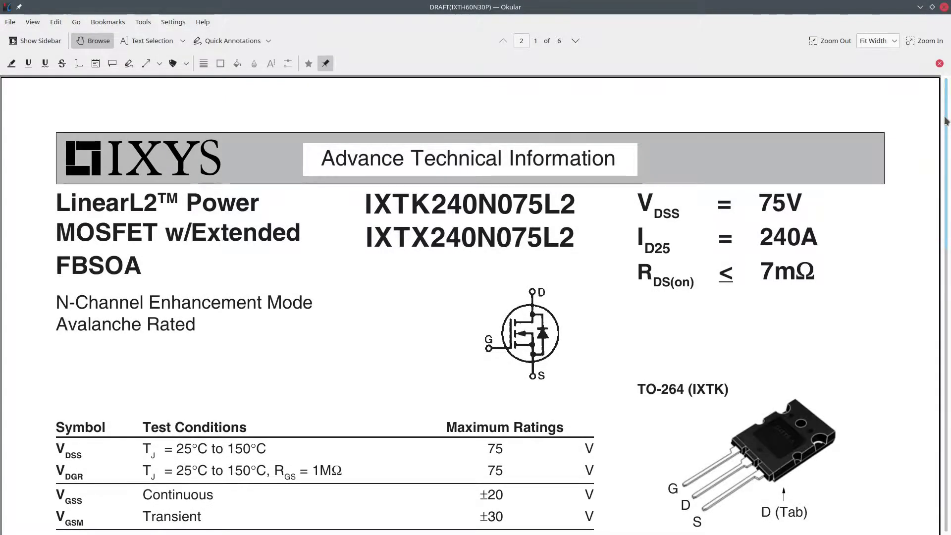
drag(946, 122, 950, 372)
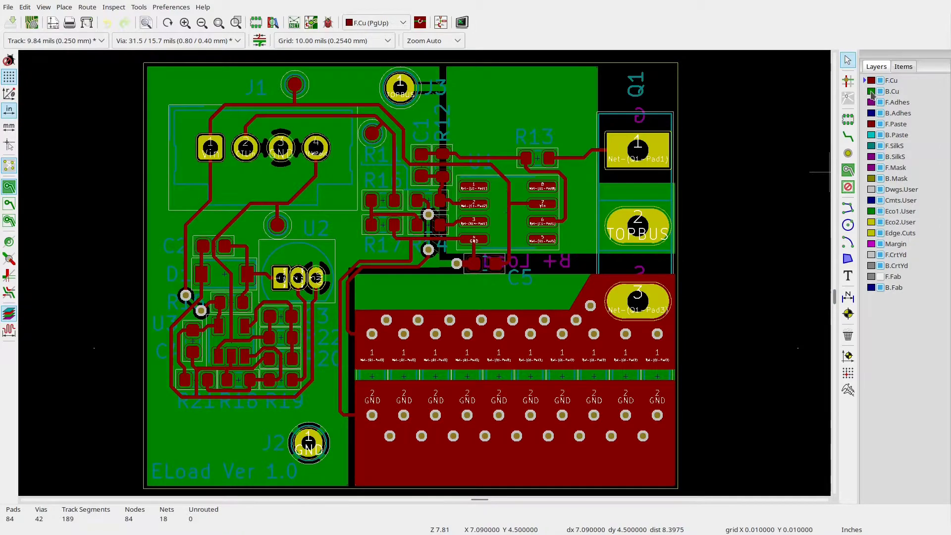
Step: Make B.Cu the active layer to show the back-copper ground pour
click(872, 93)
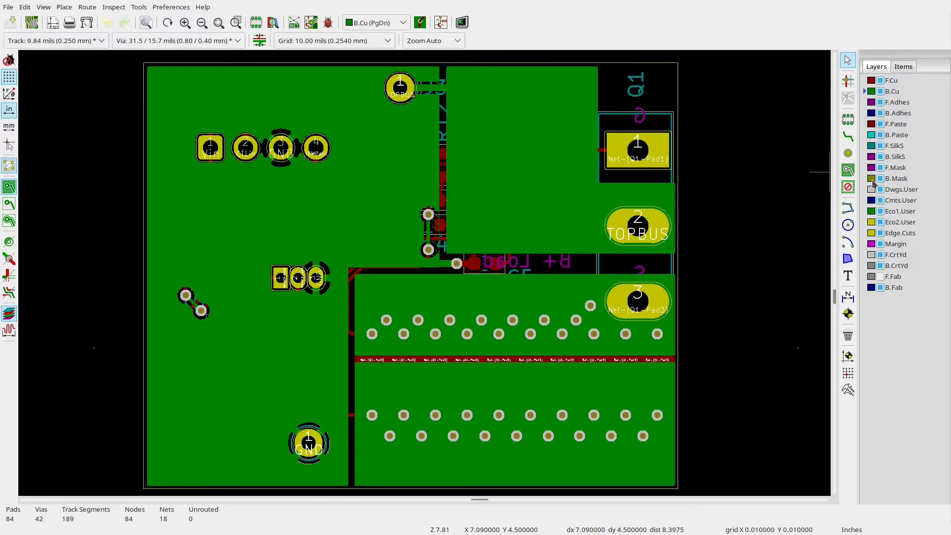
click(897, 179)
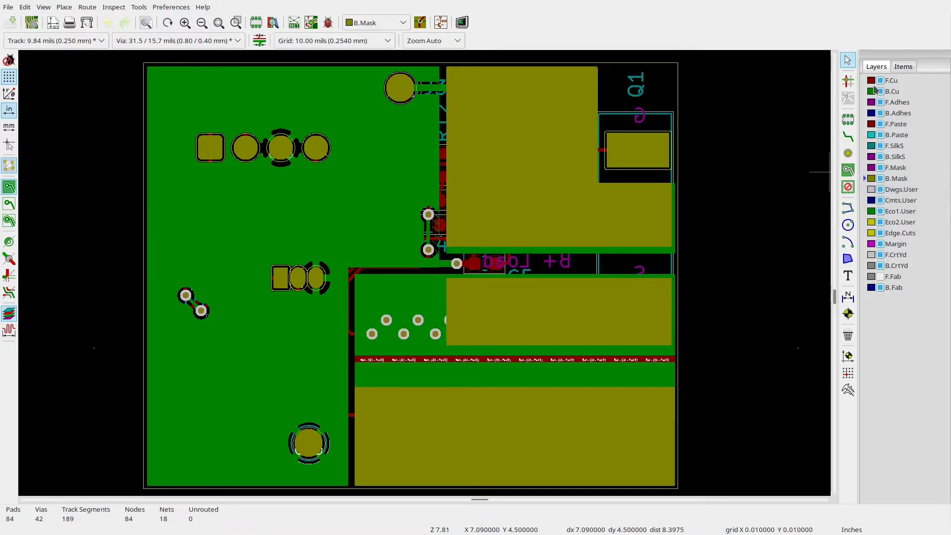
click(872, 84)
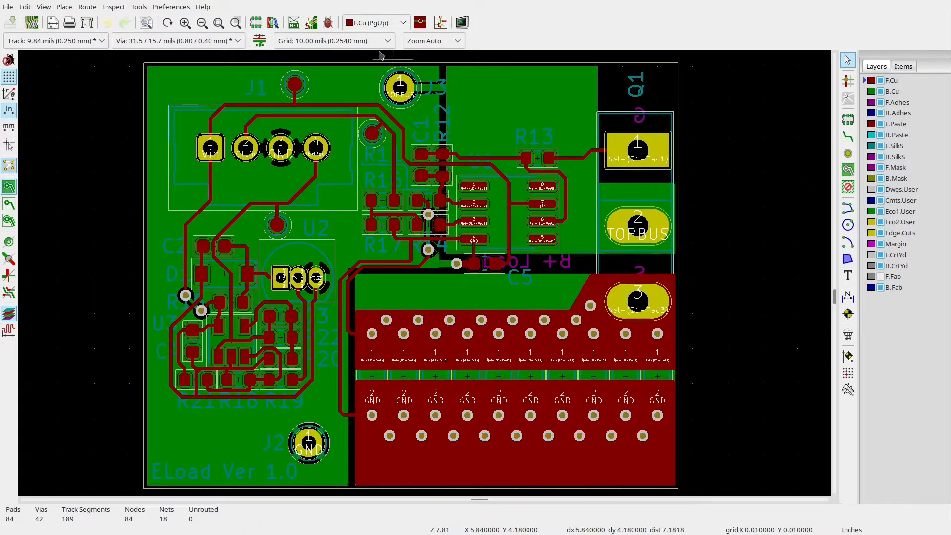
click(328, 22)
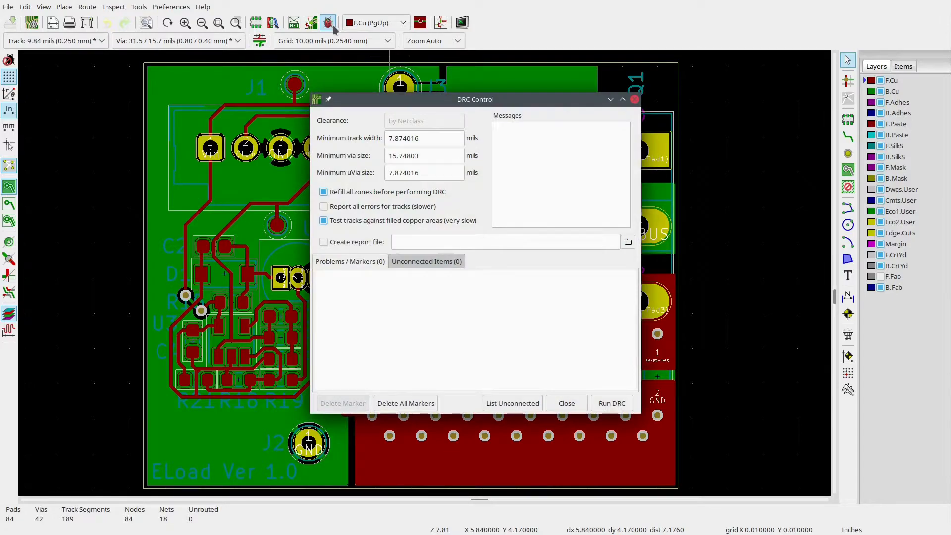
Step: Run the design rules check with no problems reported, then bring up File > Plot
click(615, 404)
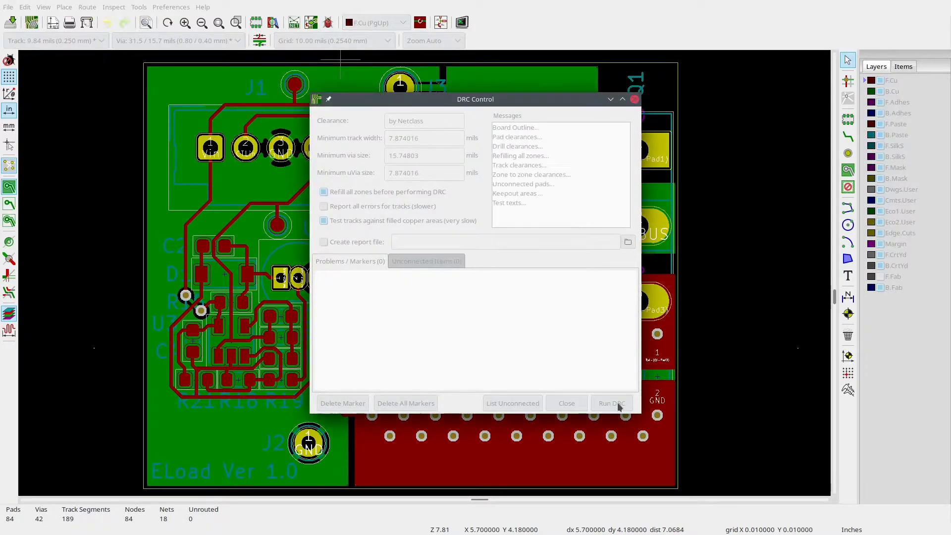
click(566, 404)
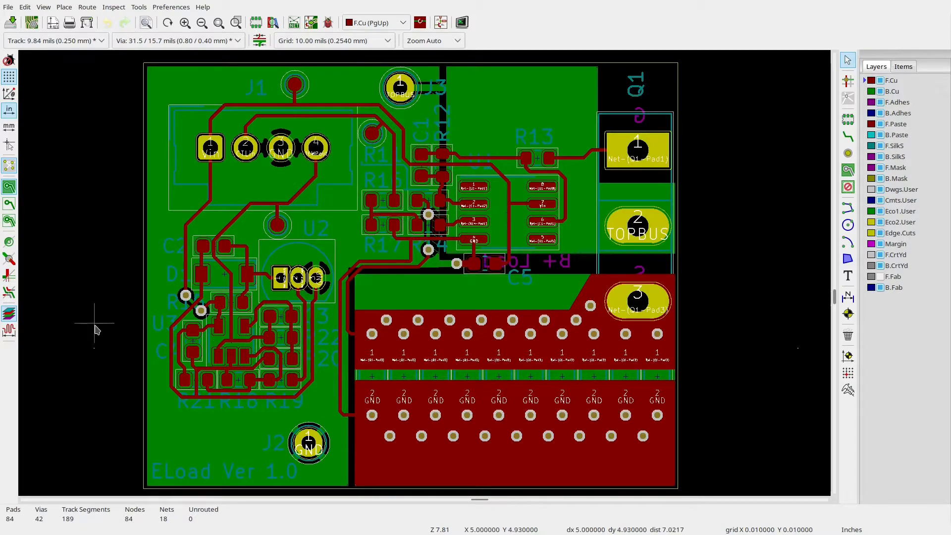
click(10, 8)
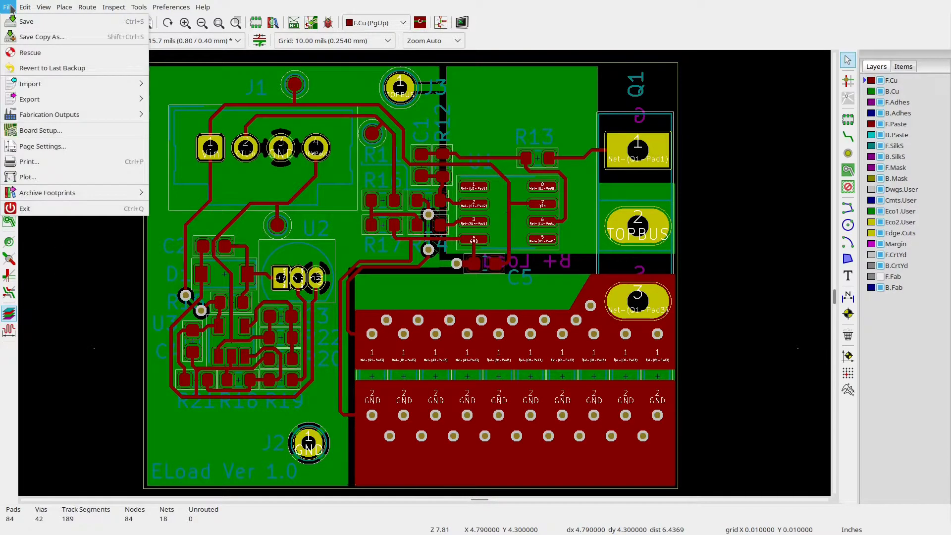
click(33, 178)
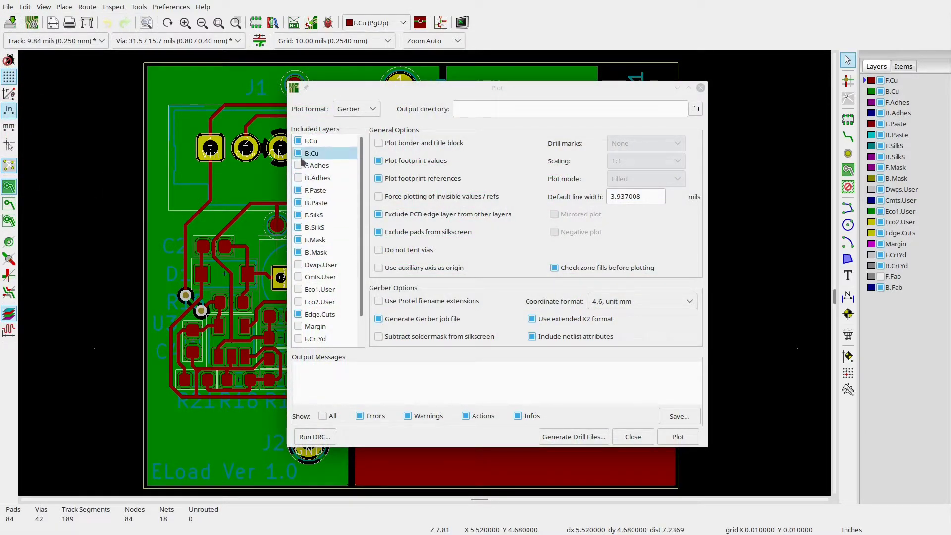
Step: Exclude F.Paste and B.Paste, set the output to the relative fabfiles folder, and plot the Gerbers
click(299, 191)
click(299, 204)
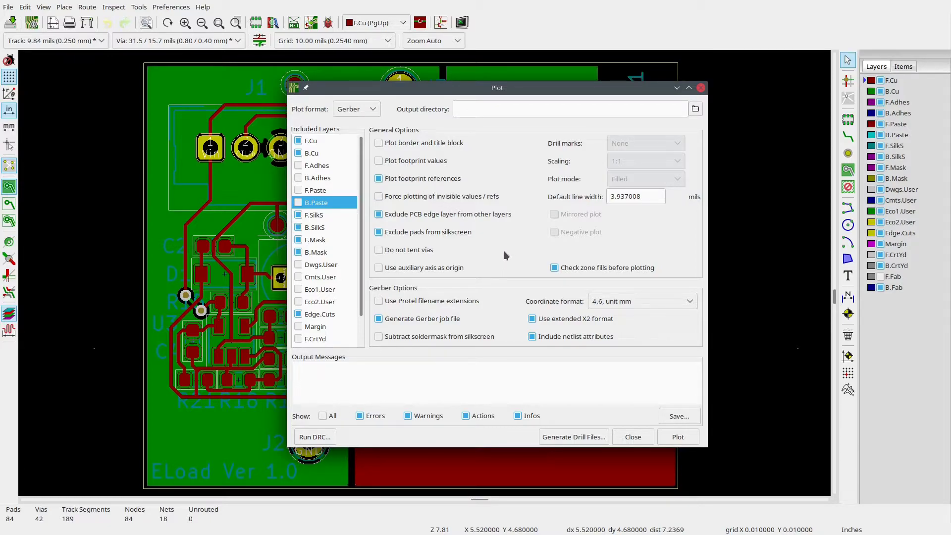
click(696, 109)
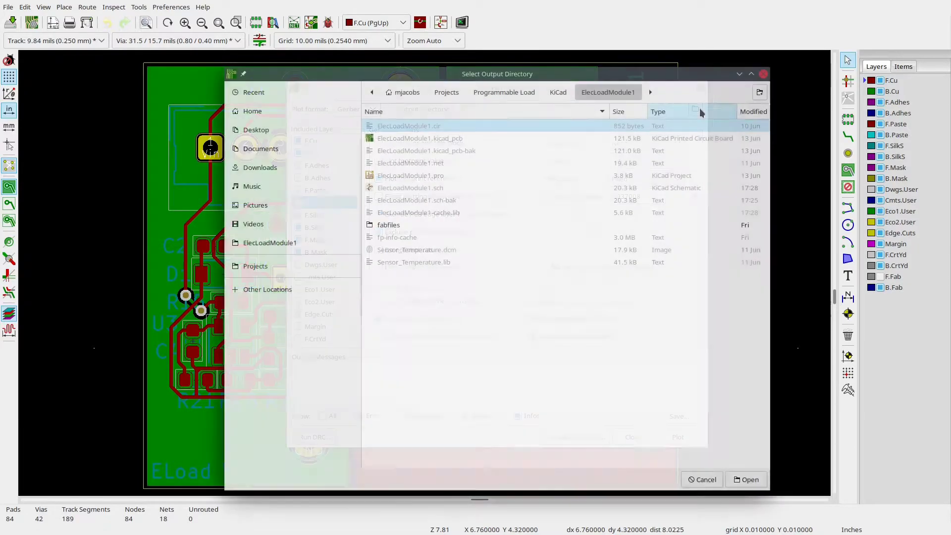
click(401, 225)
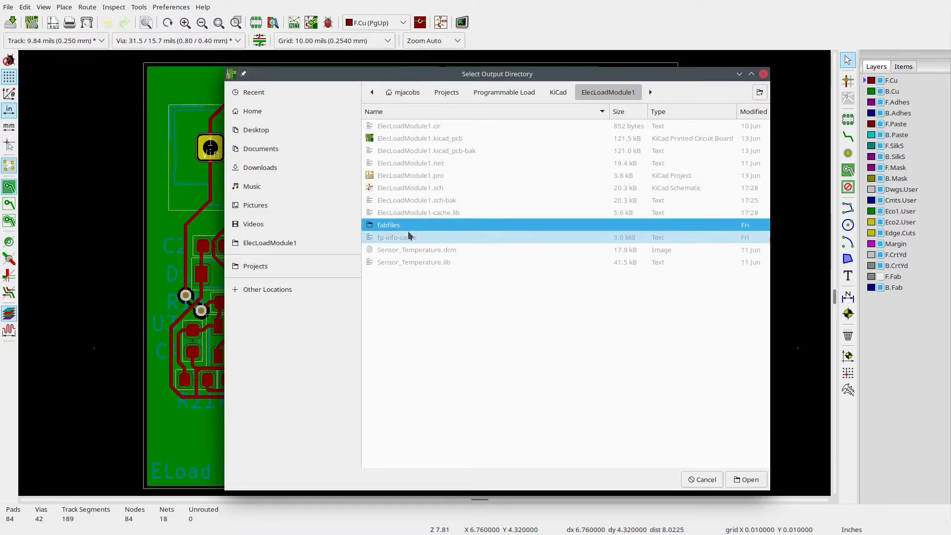
double_click(400, 226)
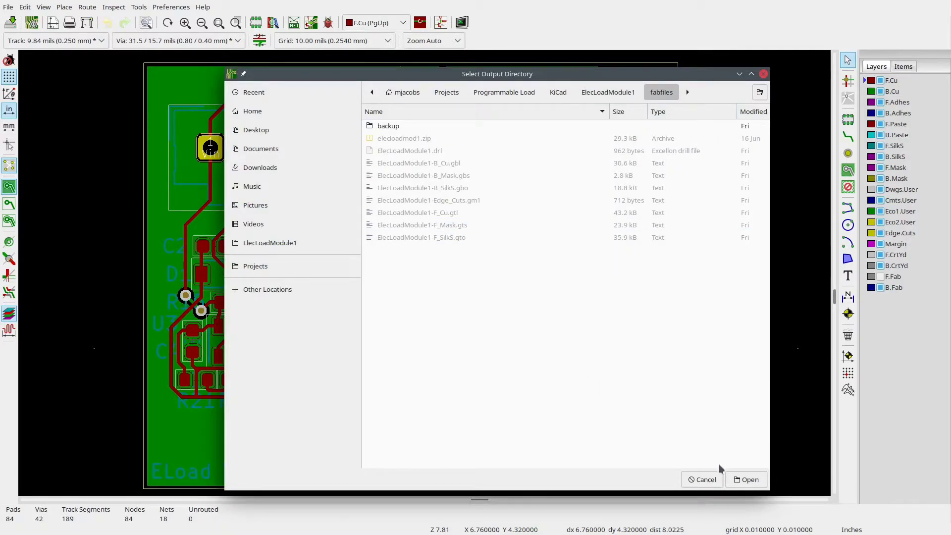
click(741, 480)
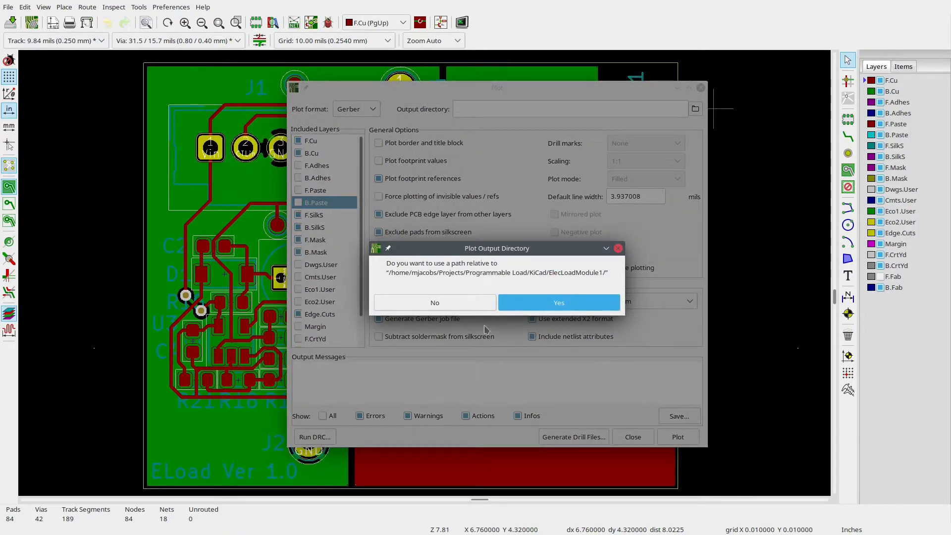
click(549, 302)
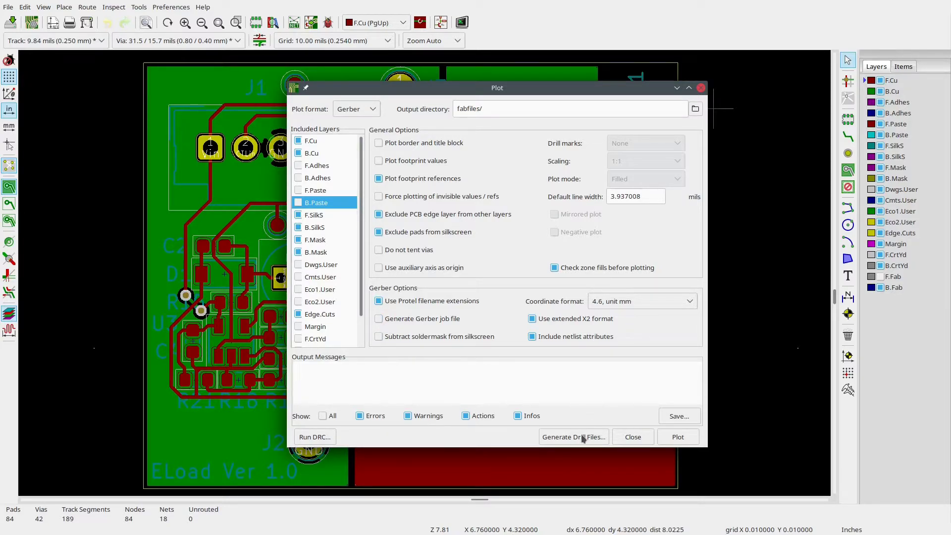
click(678, 437)
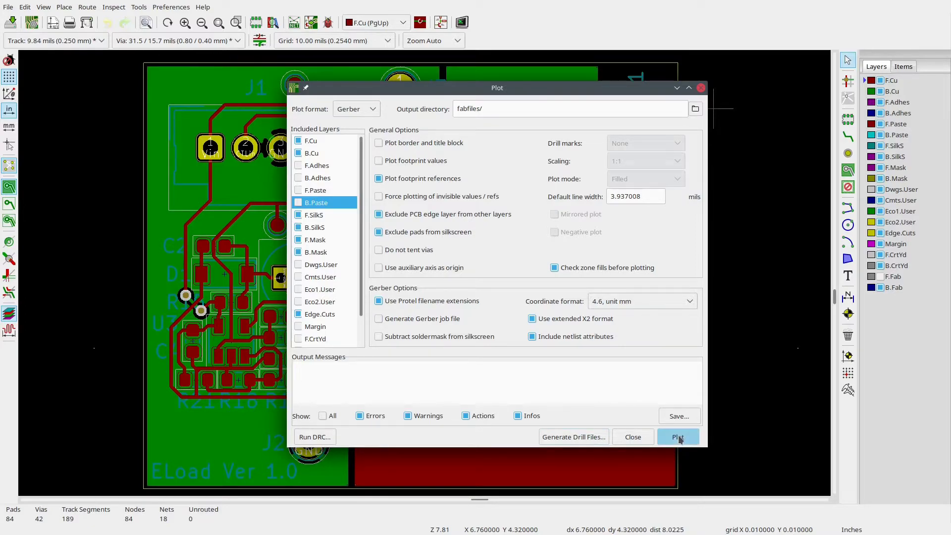
Step: Generate the Excellon drill file ElecLoadModule1.drl into fabfiles and close the dialogs
click(584, 438)
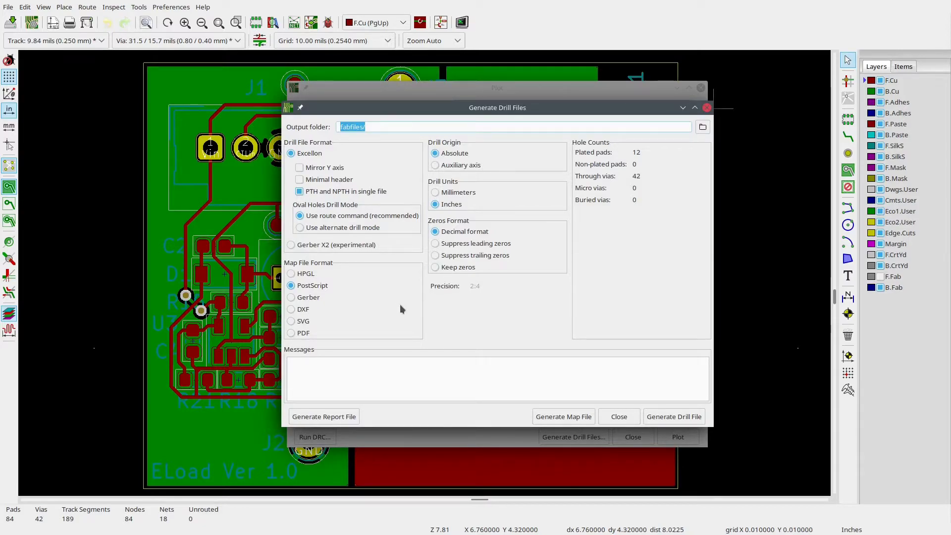
click(662, 419)
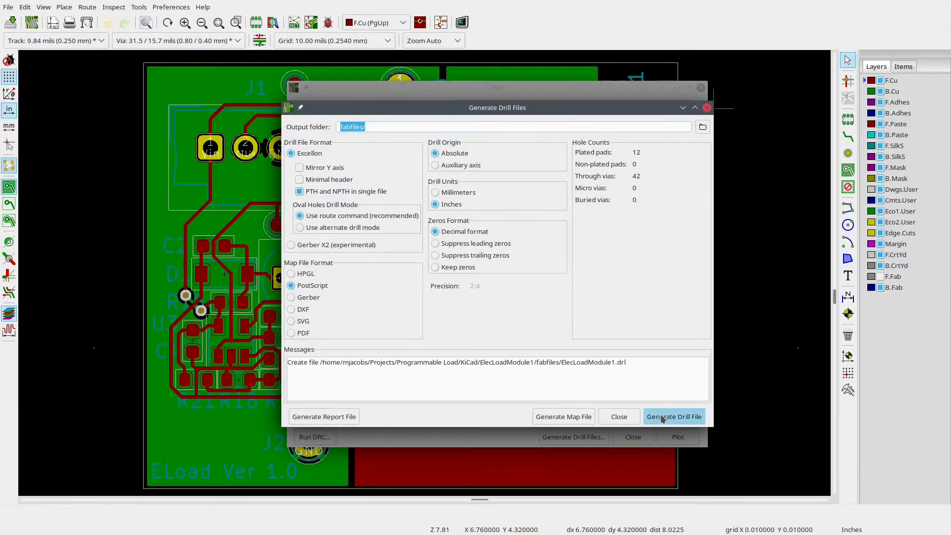
click(620, 419)
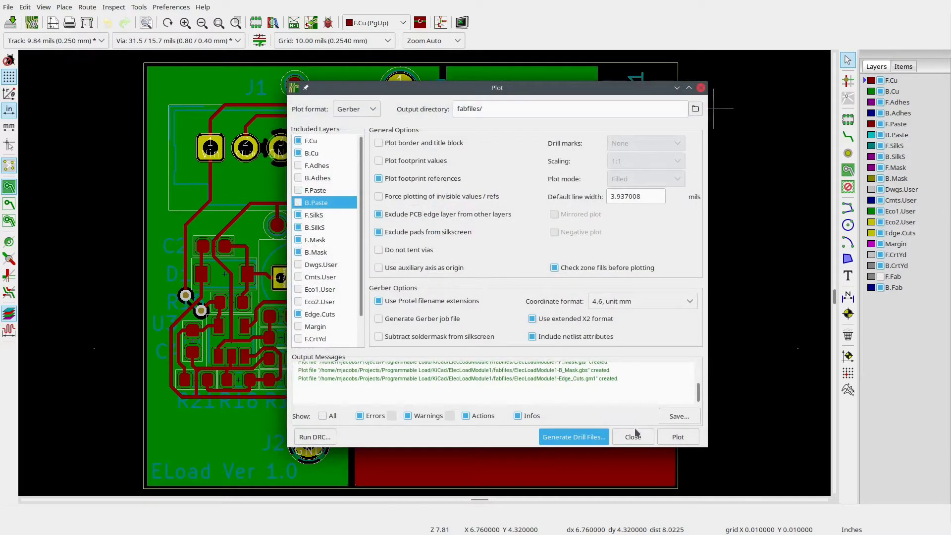
click(634, 437)
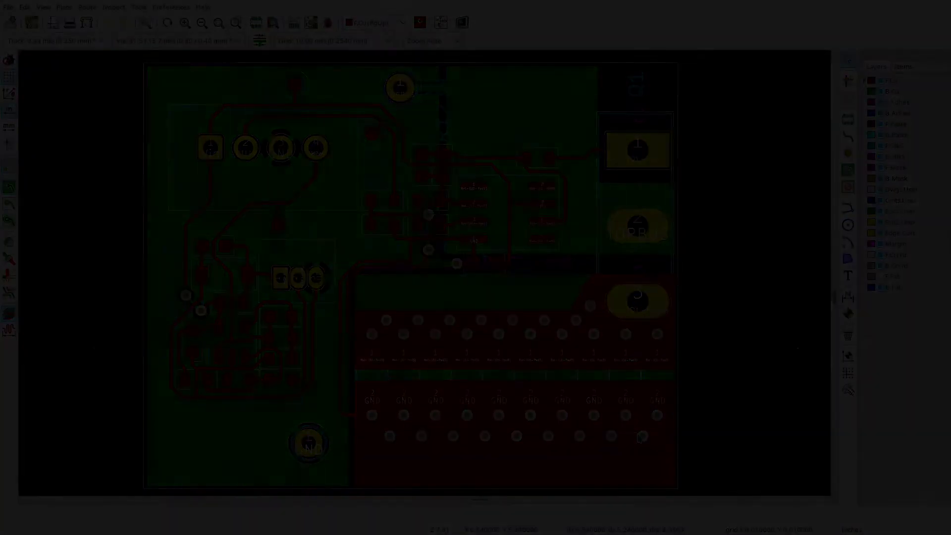